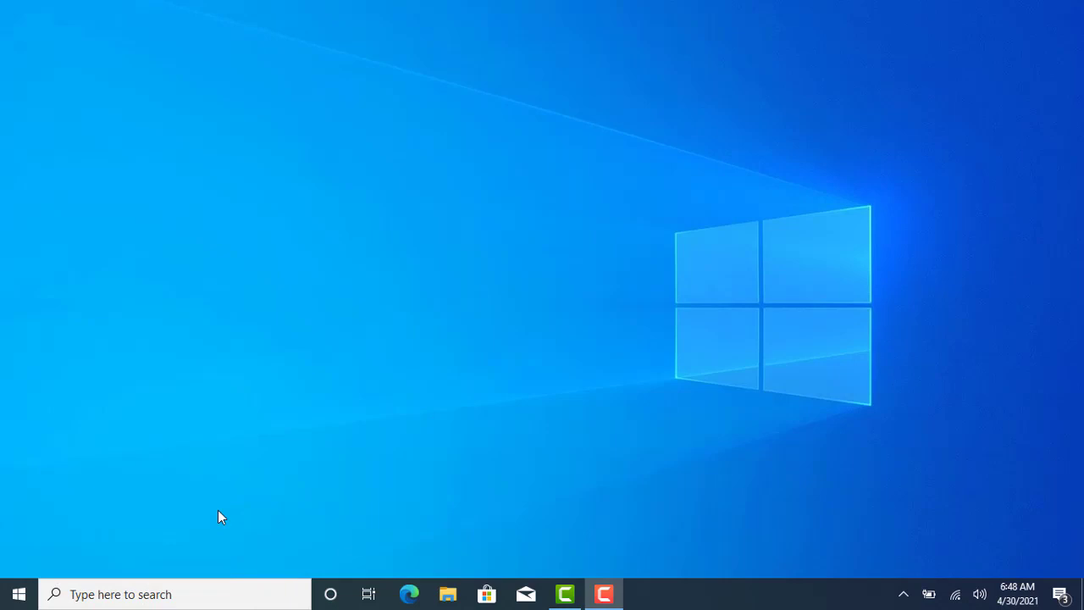
Step: Open Google Chrome and search the web for "python download"
{"action": "left_click", "coordinate": [129, 597]}
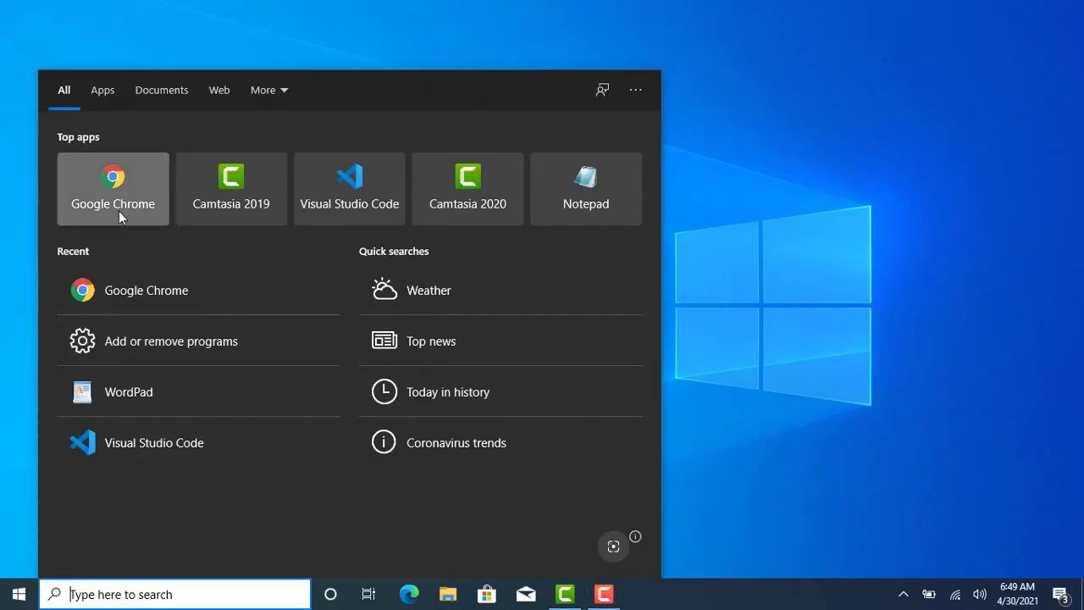
{"action": "left_click", "coordinate": [117, 205]}
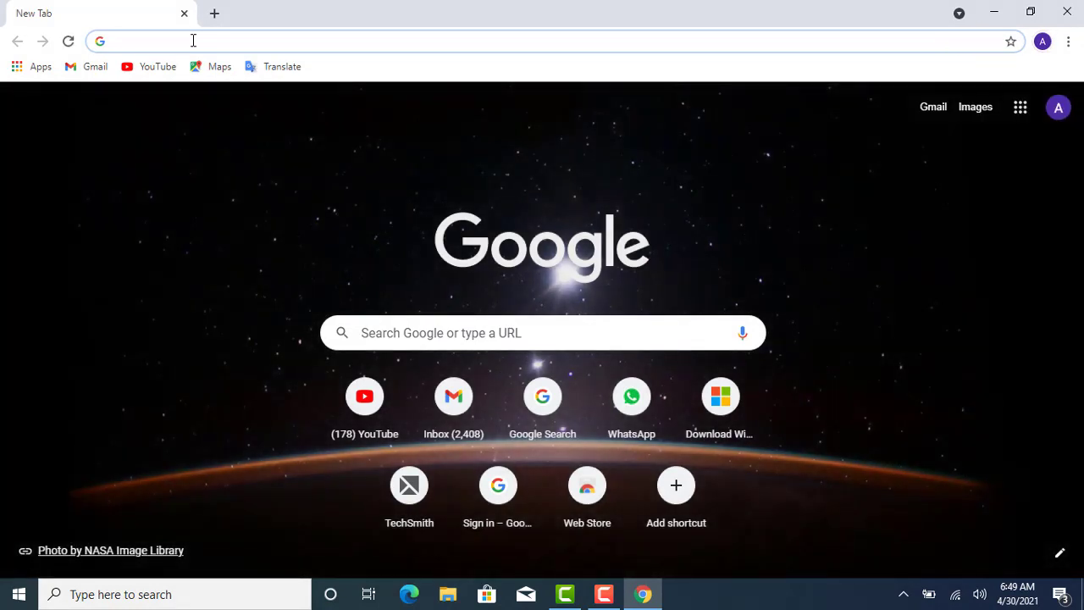
{"action": "type", "text": "python "}
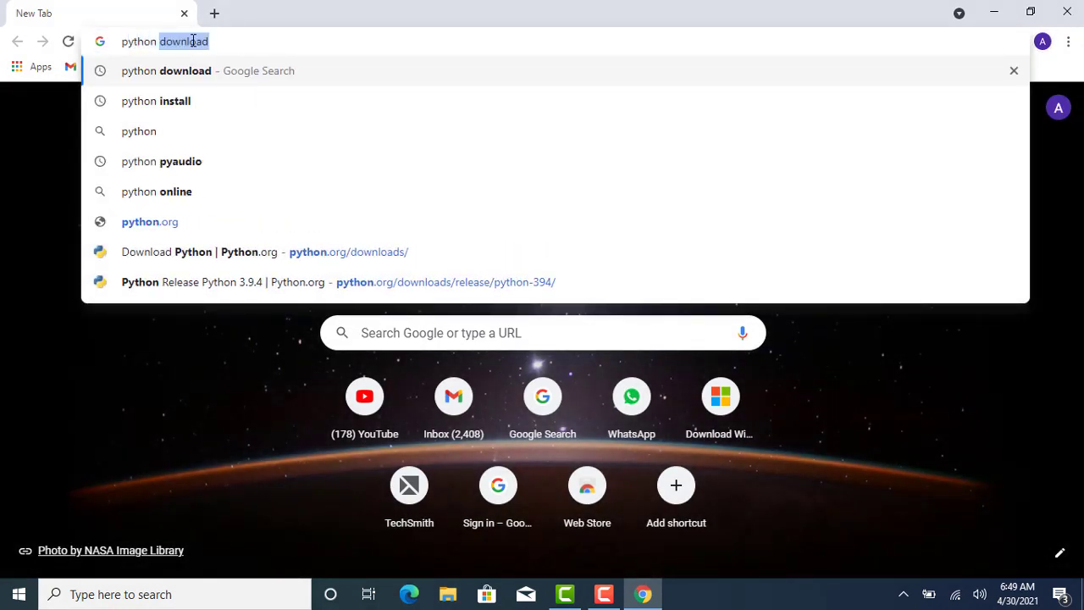
{"action": "type", "text": "dowl"}
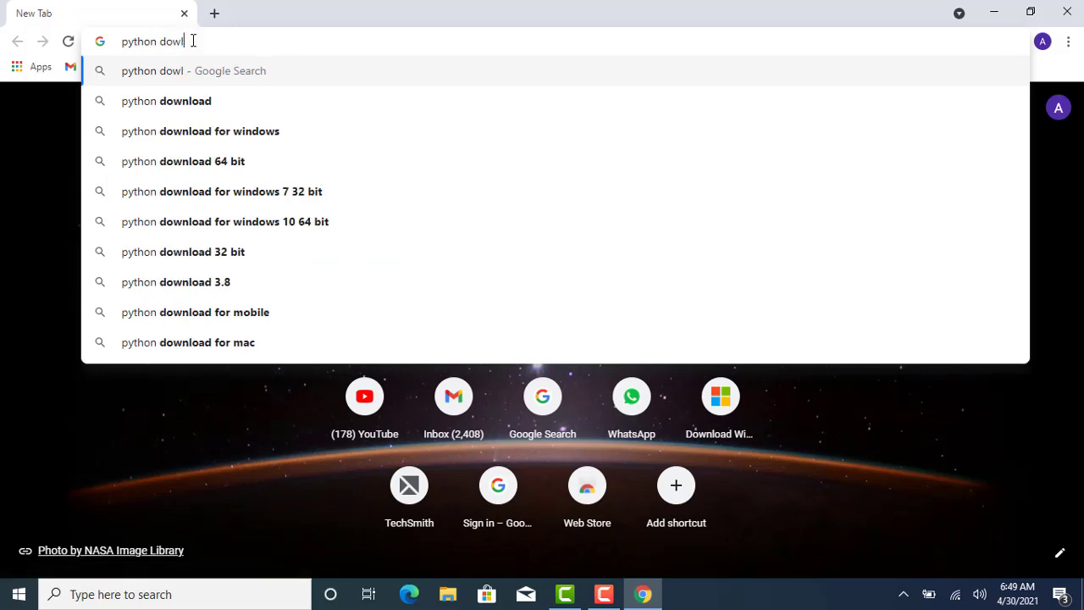
{"action": "key", "text": "Down"}
{"action": "key", "text": "Return"}
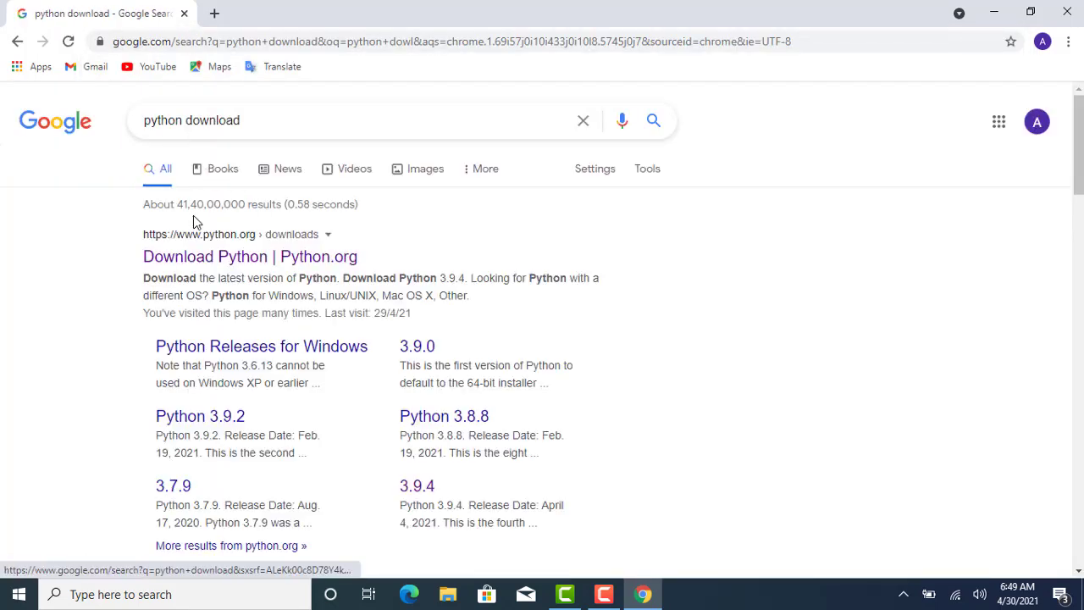
Step: Download the Python 3.9.4 installer for Windows from the python.org downloads page and launch it
{"action": "left_click", "coordinate": [236, 256]}
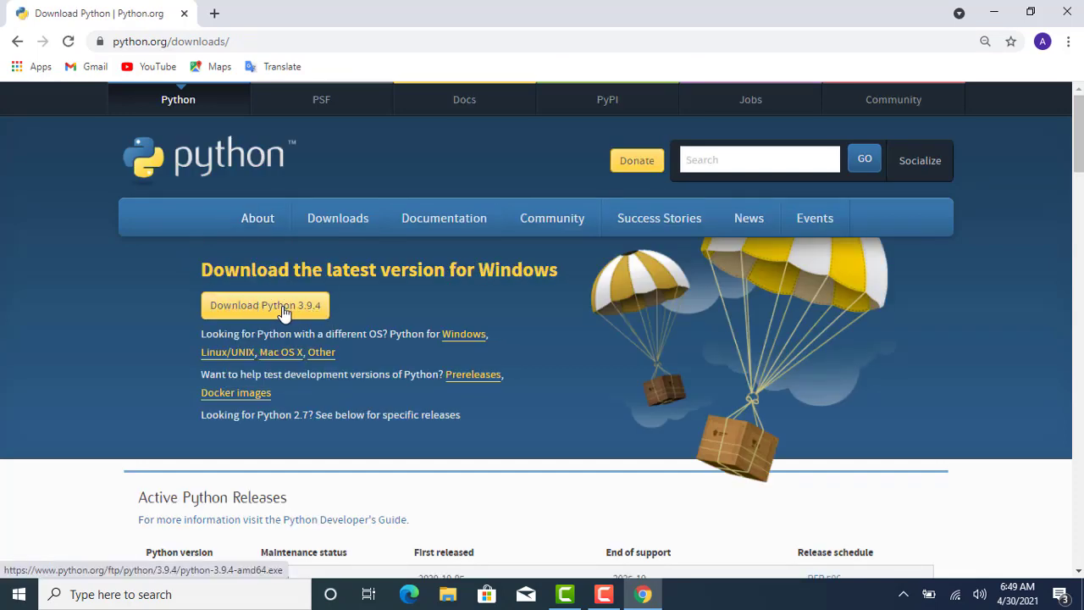
{"action": "left_click", "coordinate": [283, 311]}
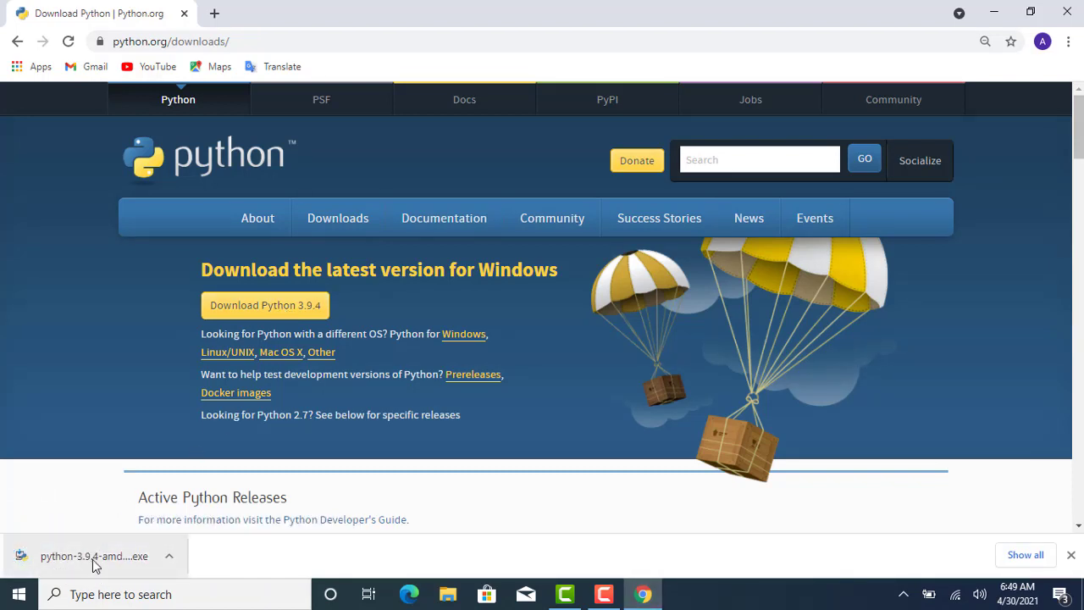
{"action": "left_click", "coordinate": [93, 558]}
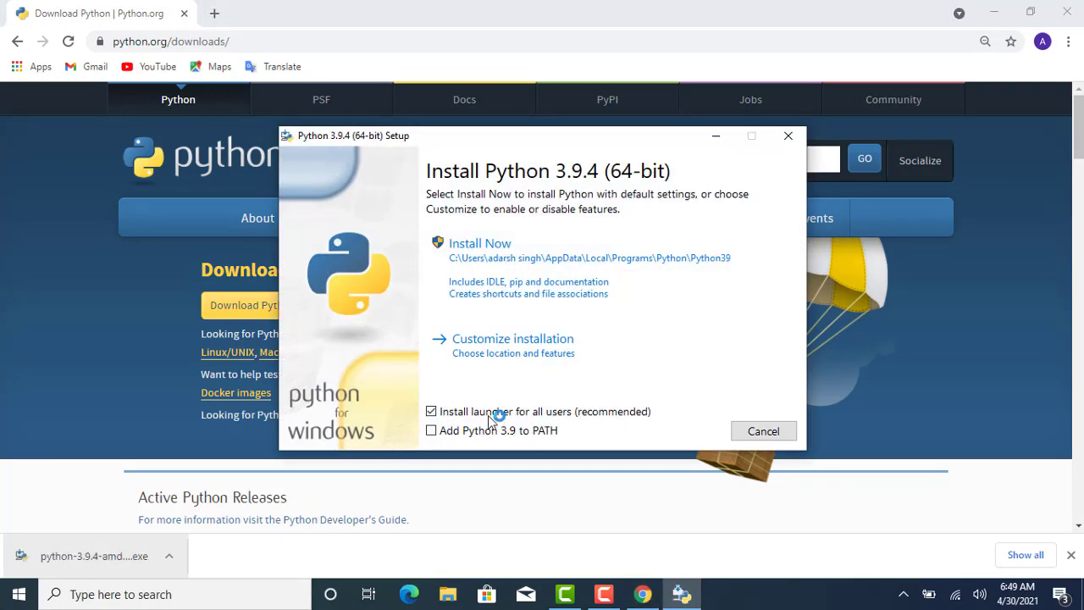
Step: Install Python 3.9.4 with default settings and Python 3.9 added to PATH, closing the setup and the browser once finished
{"action": "left_click", "coordinate": [432, 434]}
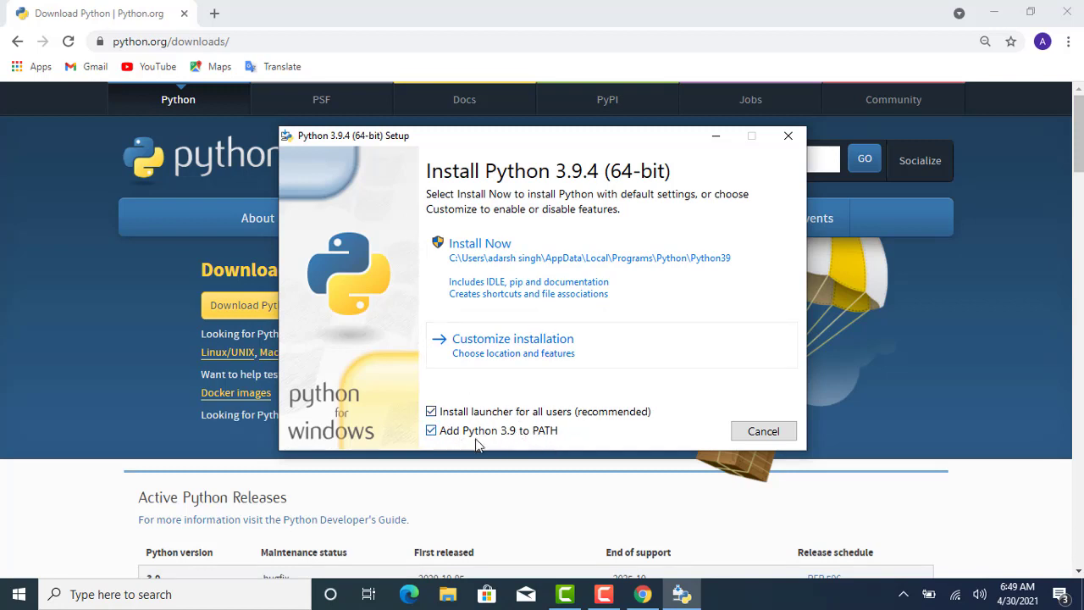
{"action": "left_click", "coordinate": [505, 284]}
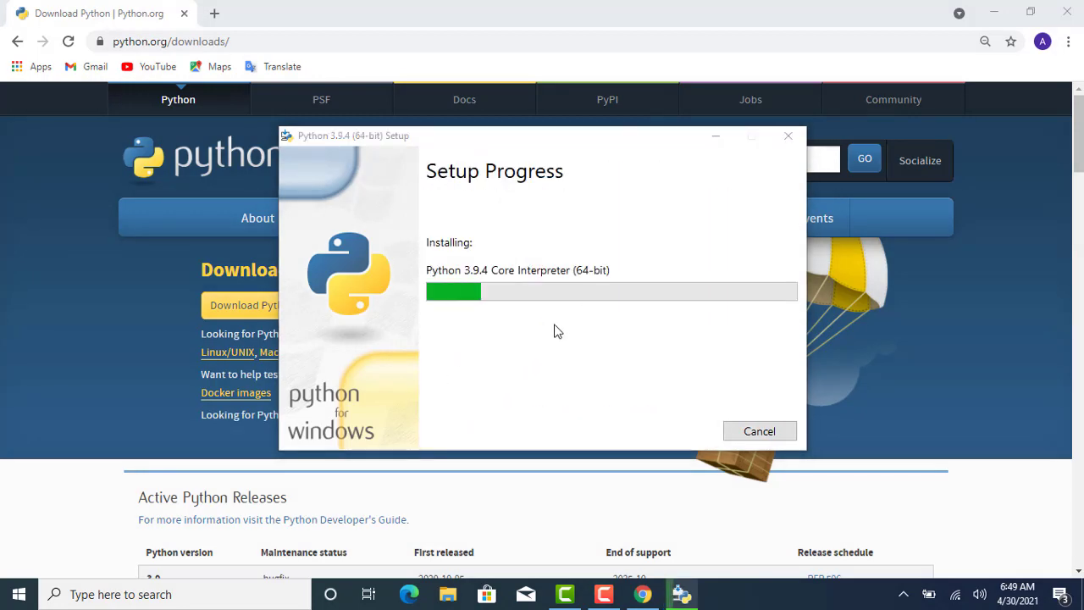
{"action": "left_click", "coordinate": [613, 397]}
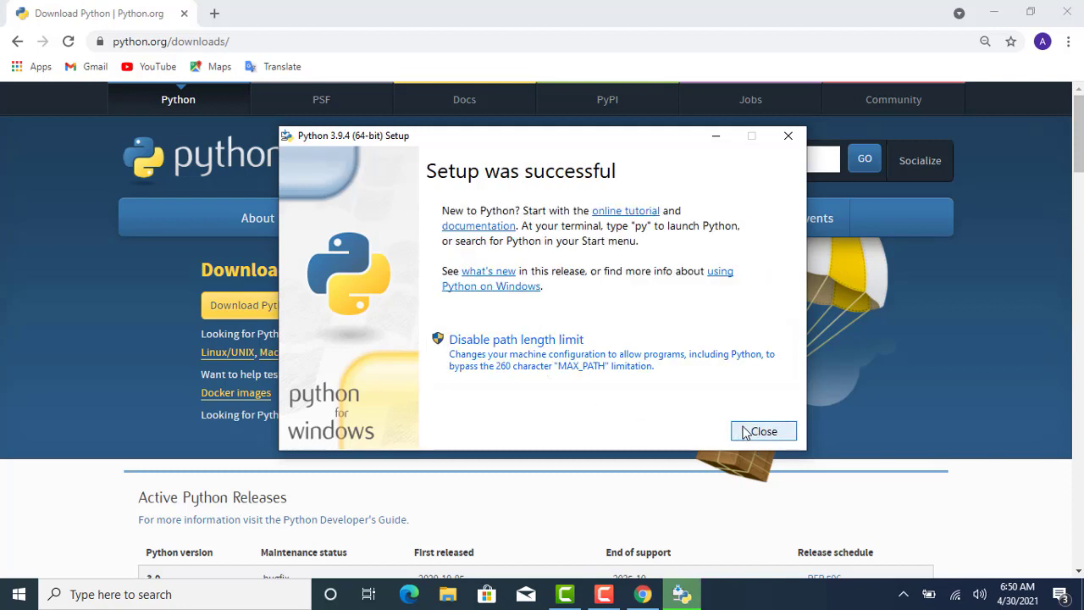
{"action": "left_click", "coordinate": [750, 432]}
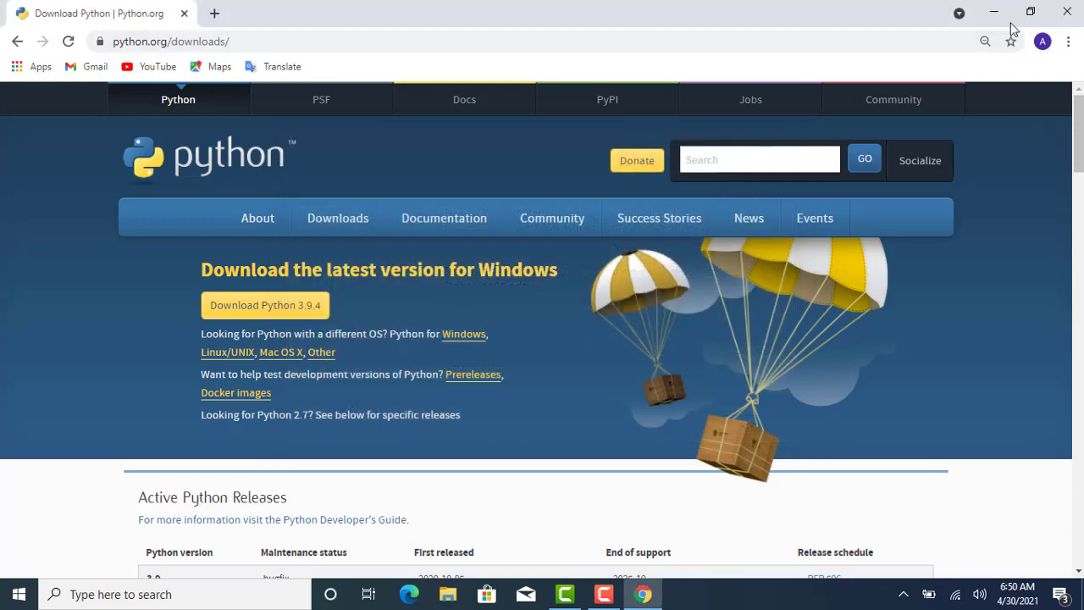
{"action": "left_click", "coordinate": [1067, 12]}
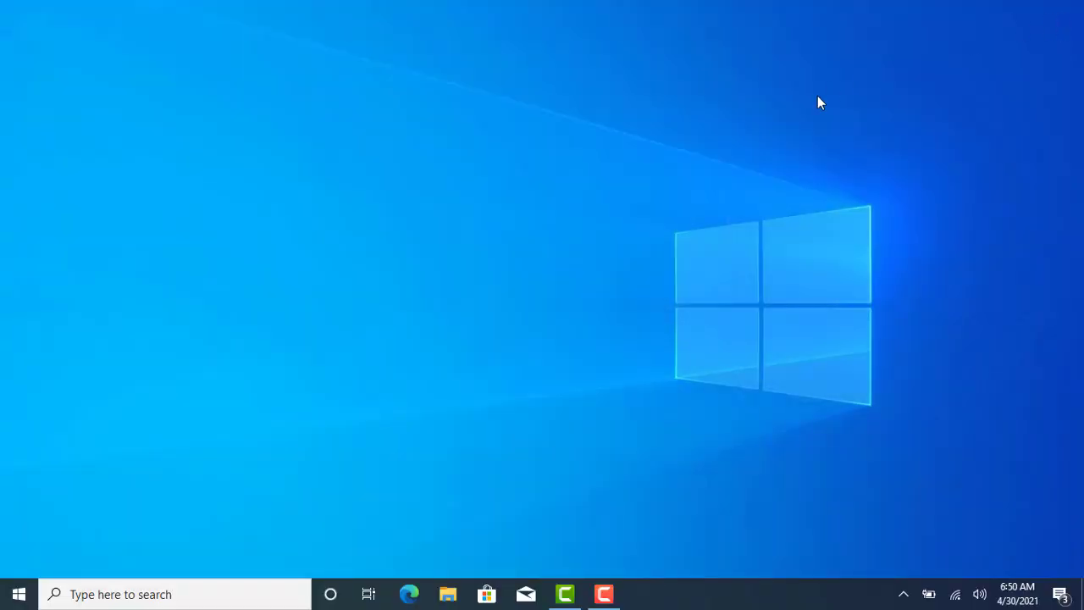
{"action": "right_click", "coordinate": [528, 198]}
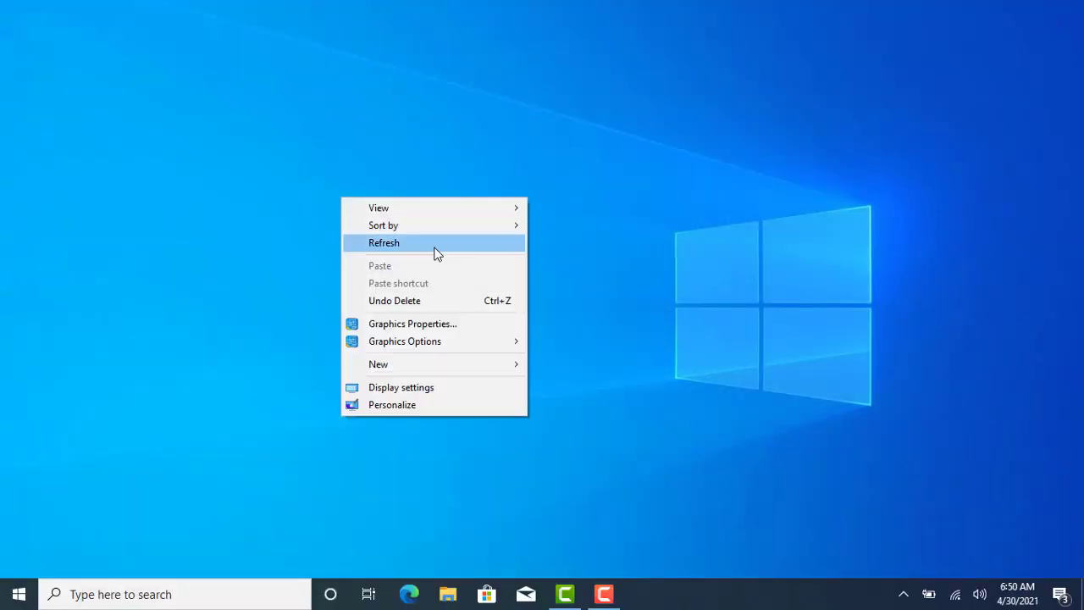
{"action": "left_click", "coordinate": [433, 246]}
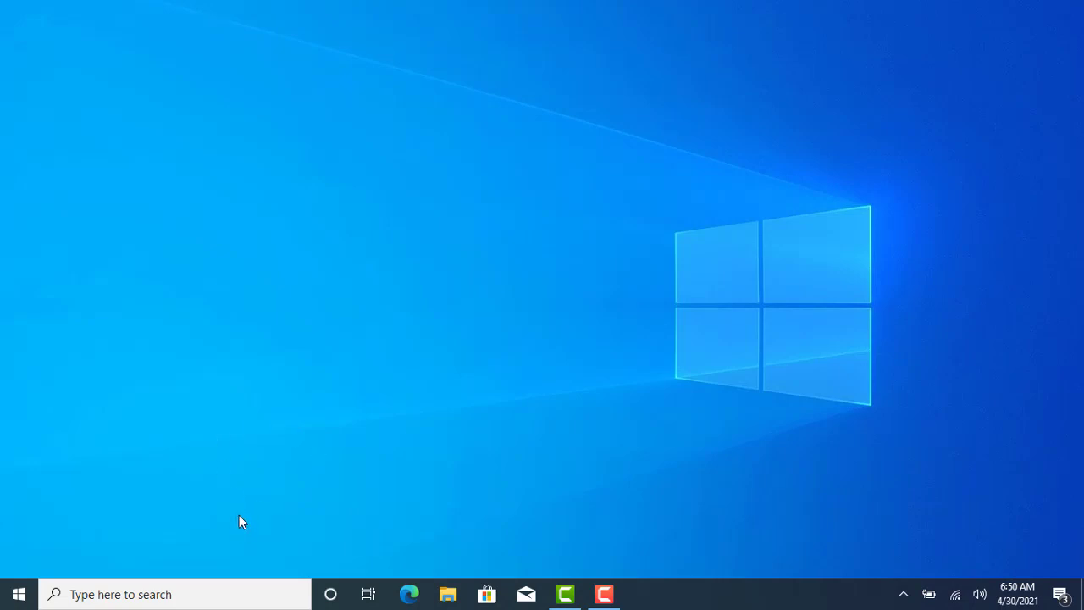
Step: Launch IDLE (Python 3.9 64-bit) and create a new, empty code file
{"action": "left_click", "coordinate": [192, 590]}
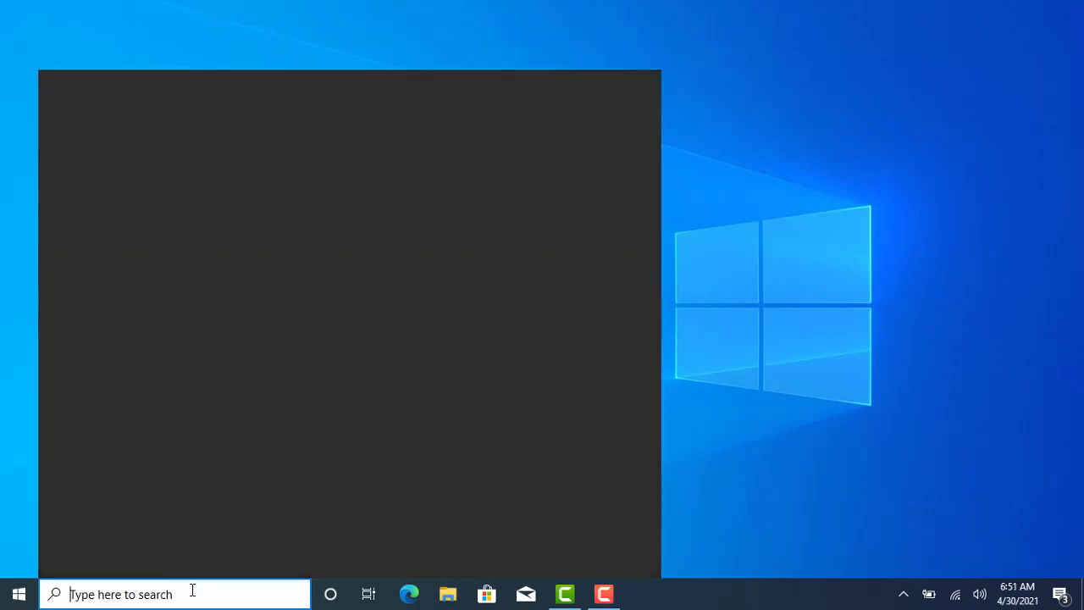
{"action": "type", "text": "id"}
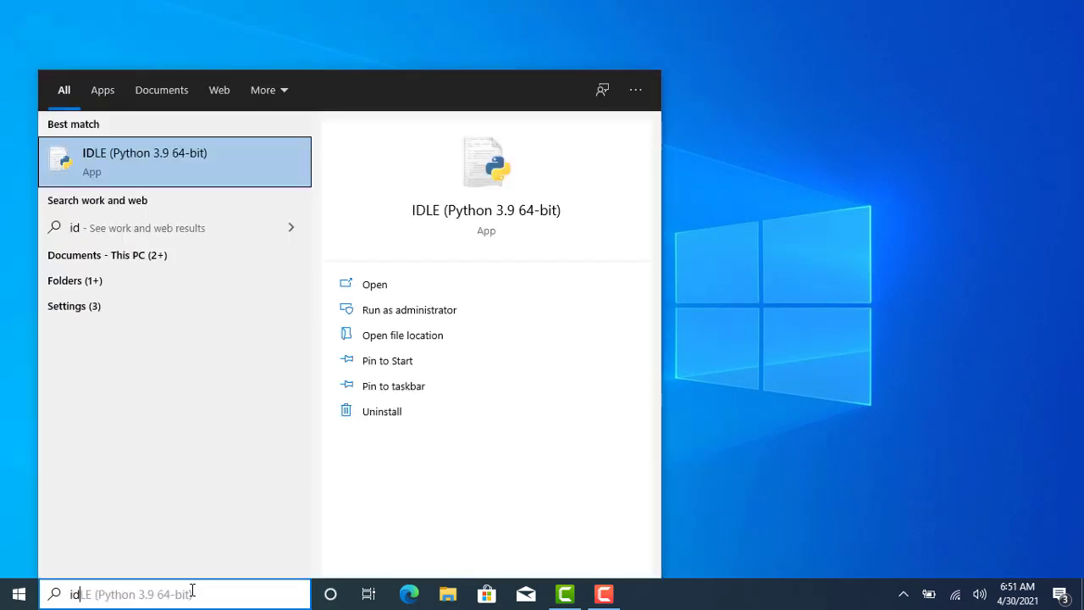
{"action": "type", "text": "le"}
{"action": "key", "text": "Return"}
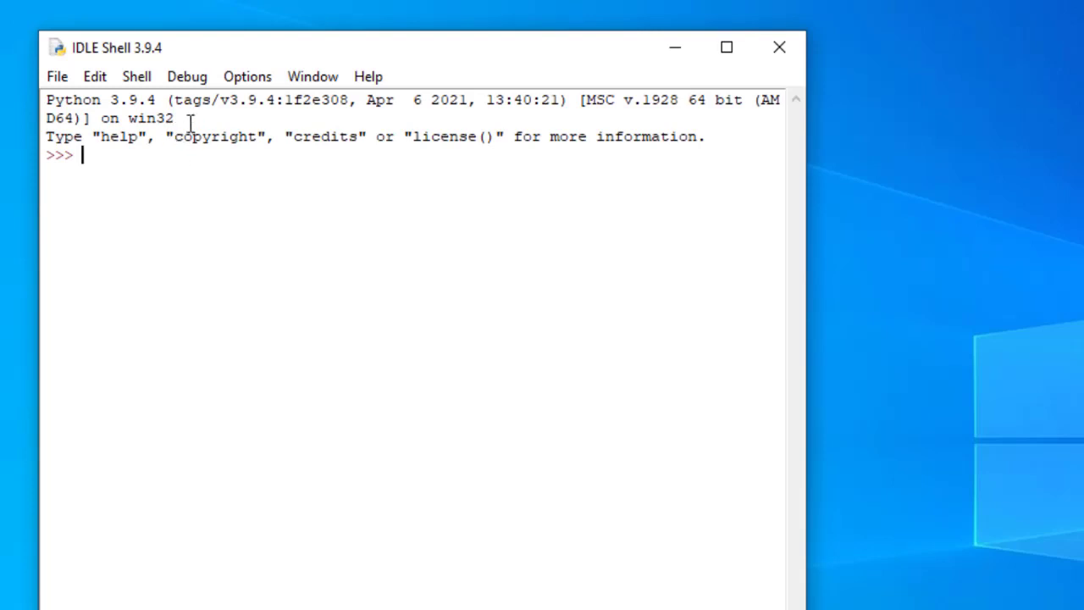
{"action": "left_click", "coordinate": [57, 77]}
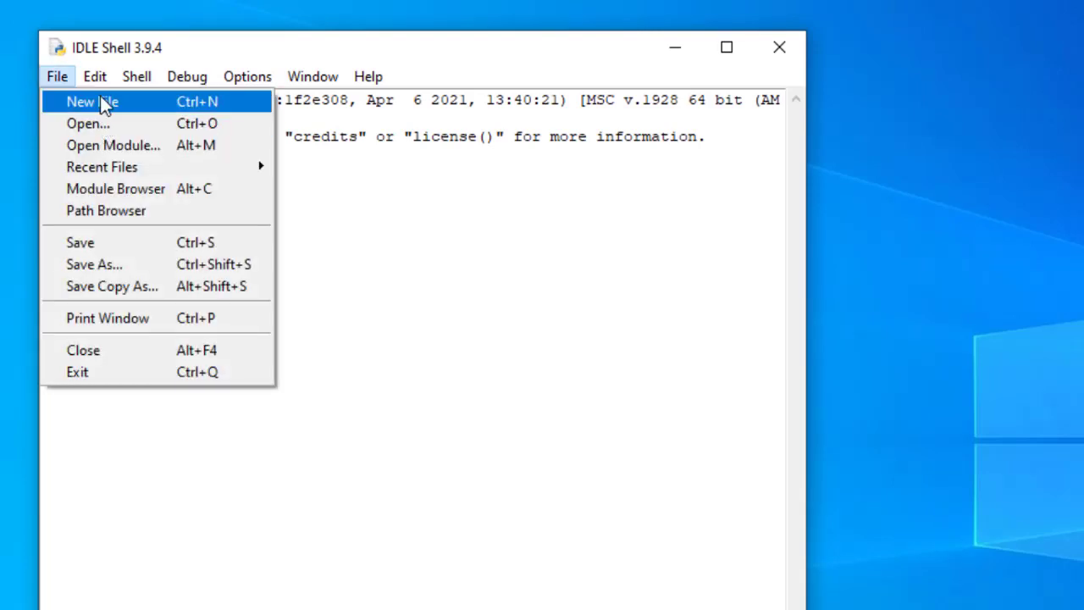
{"action": "left_click", "coordinate": [103, 102]}
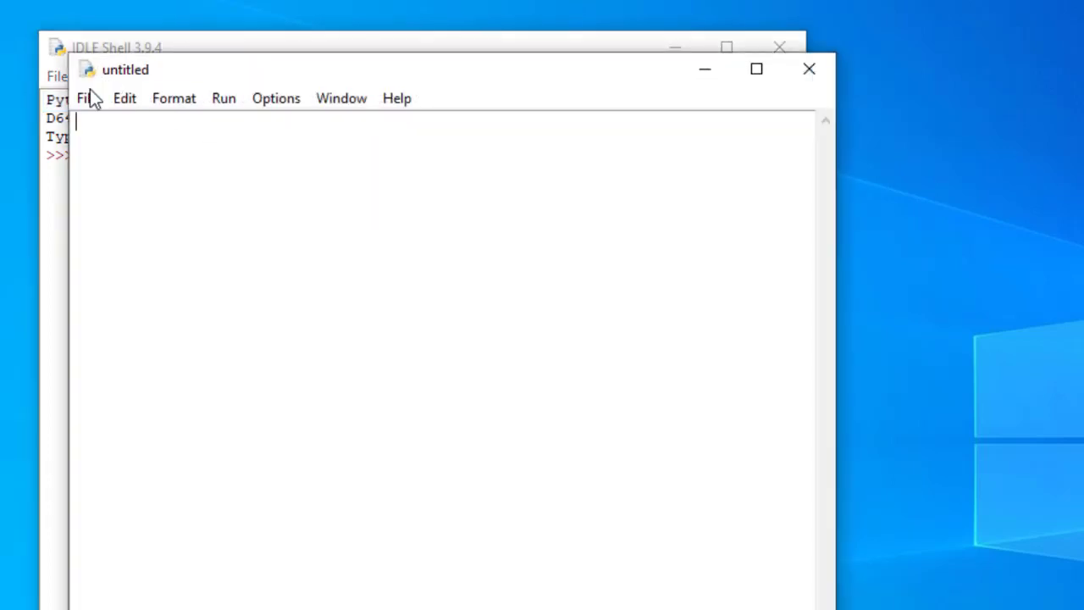
Step: Save the untitled file to the Desktop as "my firstproject.py"
{"action": "left_click", "coordinate": [89, 99]}
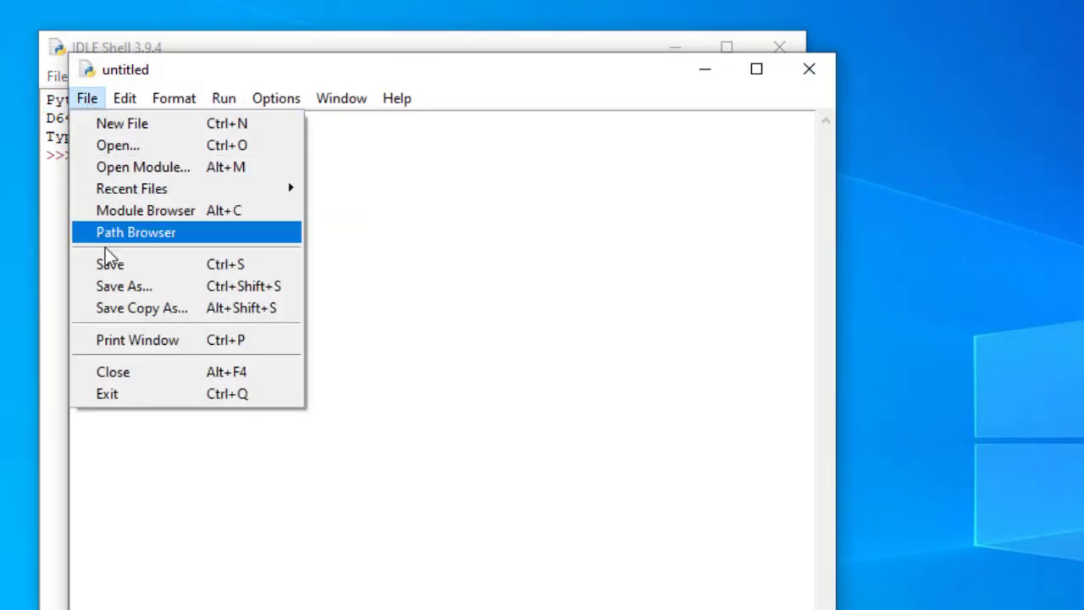
{"action": "left_click", "coordinate": [119, 286]}
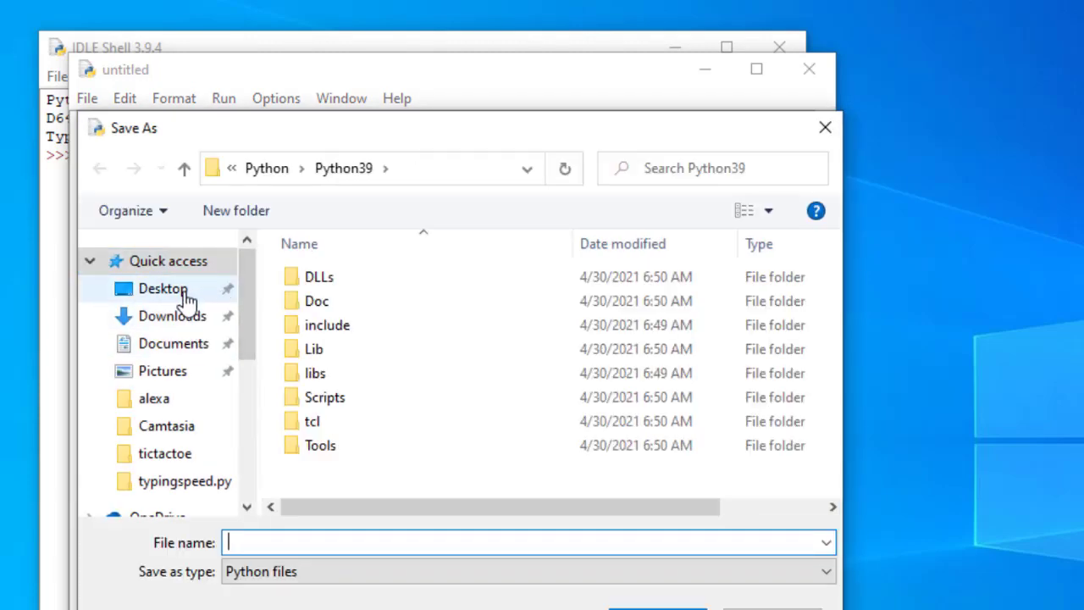
{"action": "left_click", "coordinate": [188, 298]}
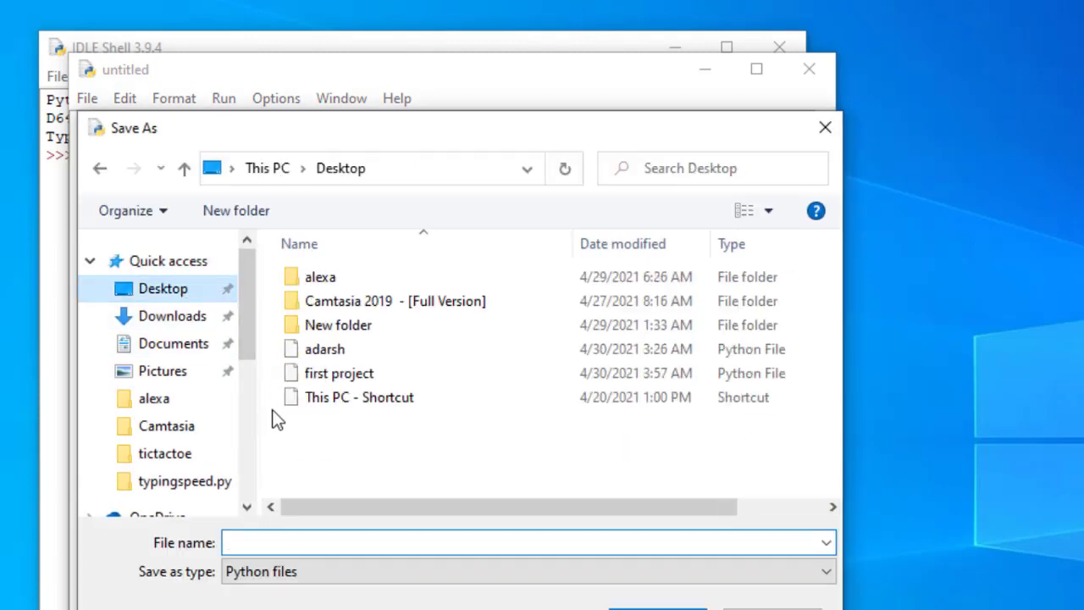
{"action": "left_click", "coordinate": [311, 542]}
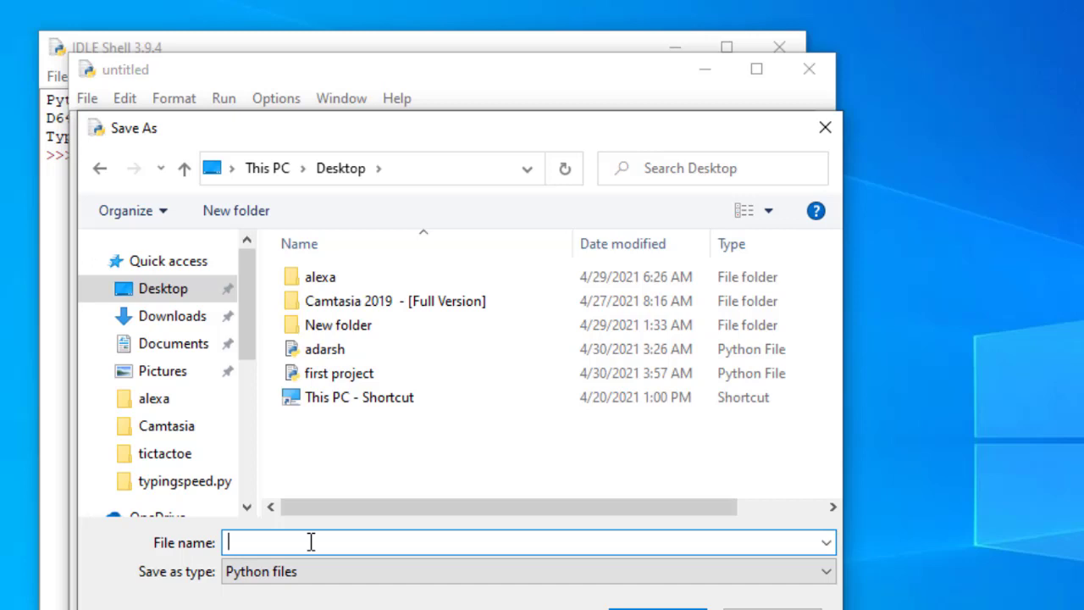
{"action": "type", "text": "my firstproject.p"}
{"action": "type", "text": "y"}
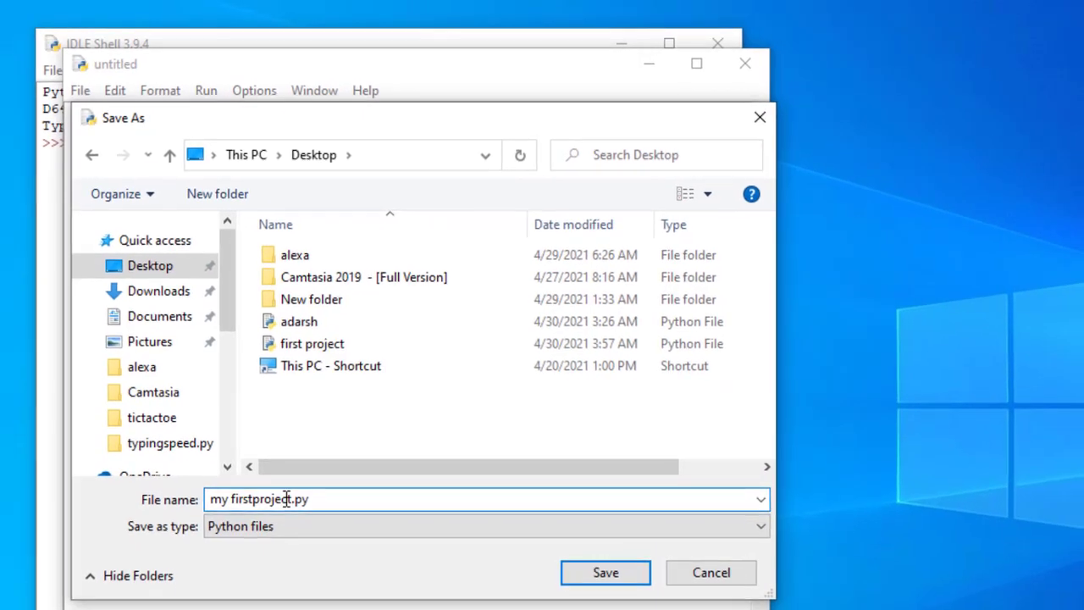
{"action": "key", "text": "Return"}
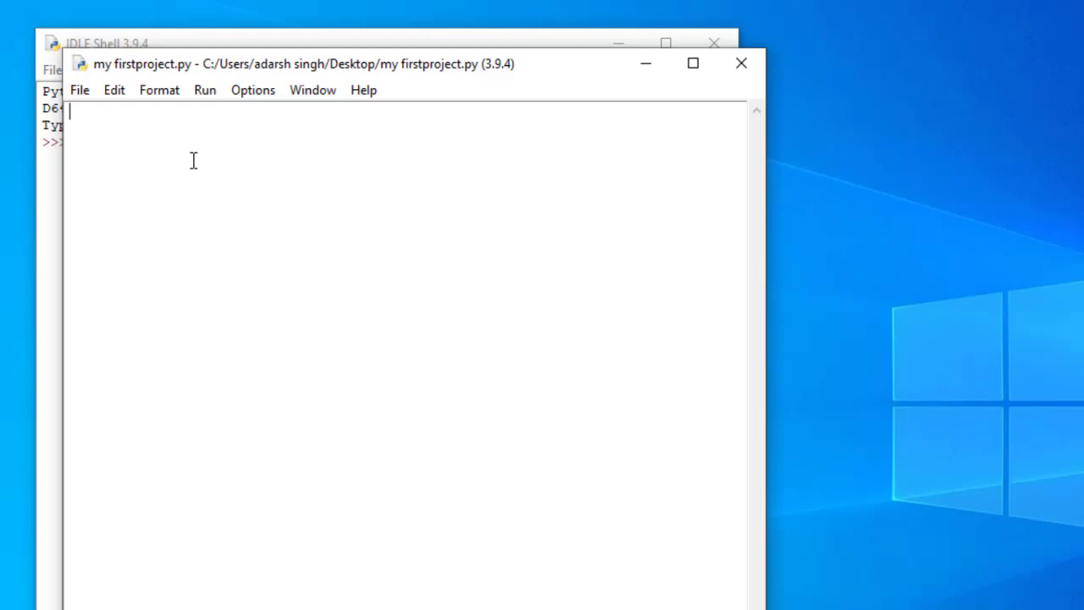
Step: Write the statement print("hello world") on the first line of my firstproject.py
{"action": "type", "text": "prin"}
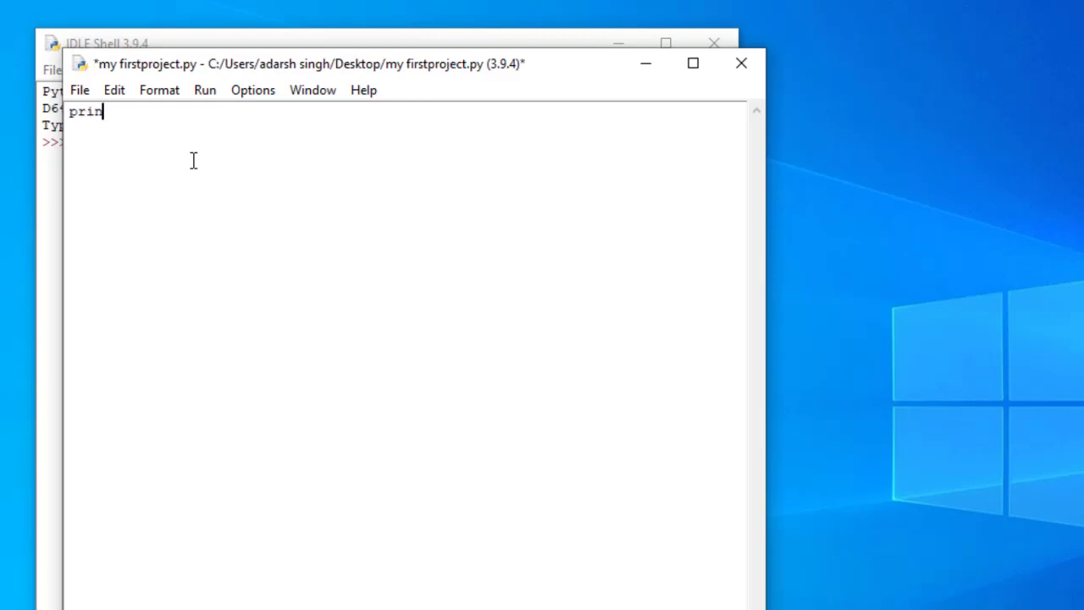
{"action": "type", "text": "t"}
{"action": "type", "text": "()"}
{"action": "type", "text": "\""}
{"action": "type", "text": "hello "}
{"action": "type", "text": "world"}
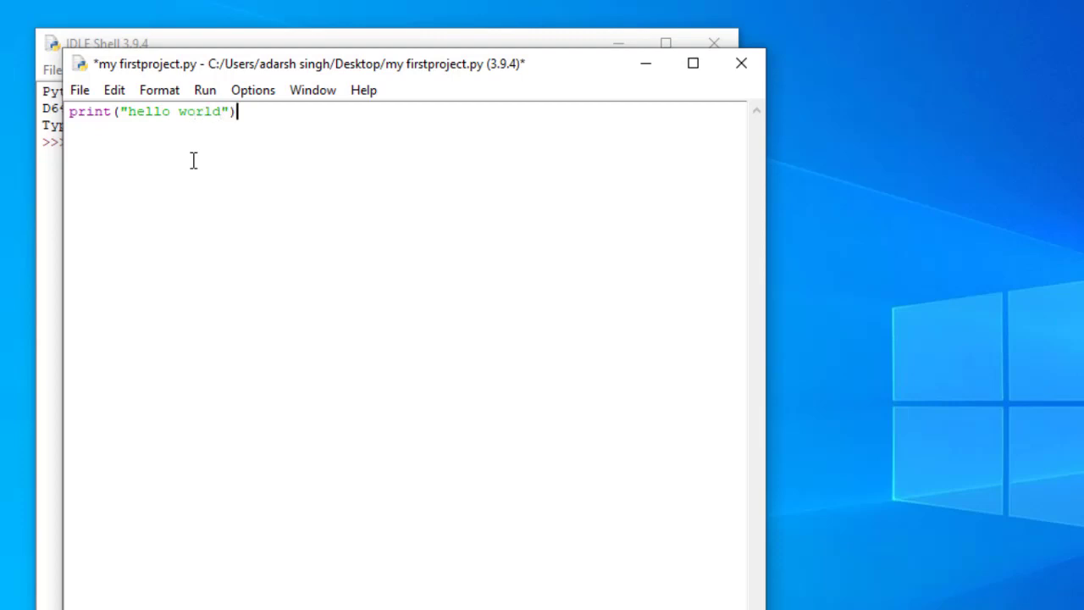
Step: Run the my firstproject.py module, saving the source first, and check its printed output in the shell
{"action": "left_click", "coordinate": [208, 94]}
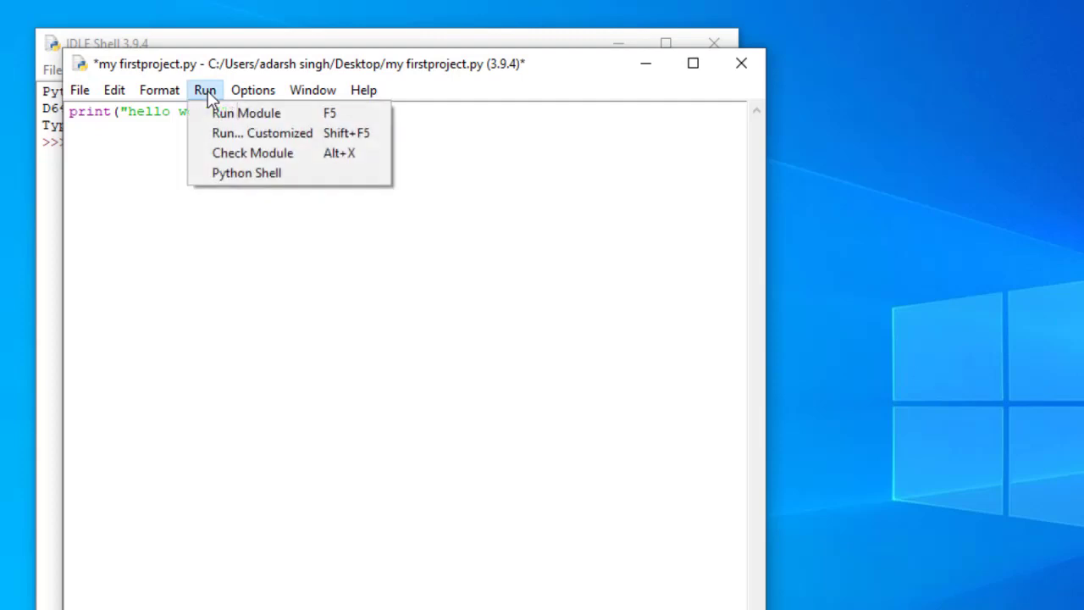
{"action": "left_click", "coordinate": [230, 116]}
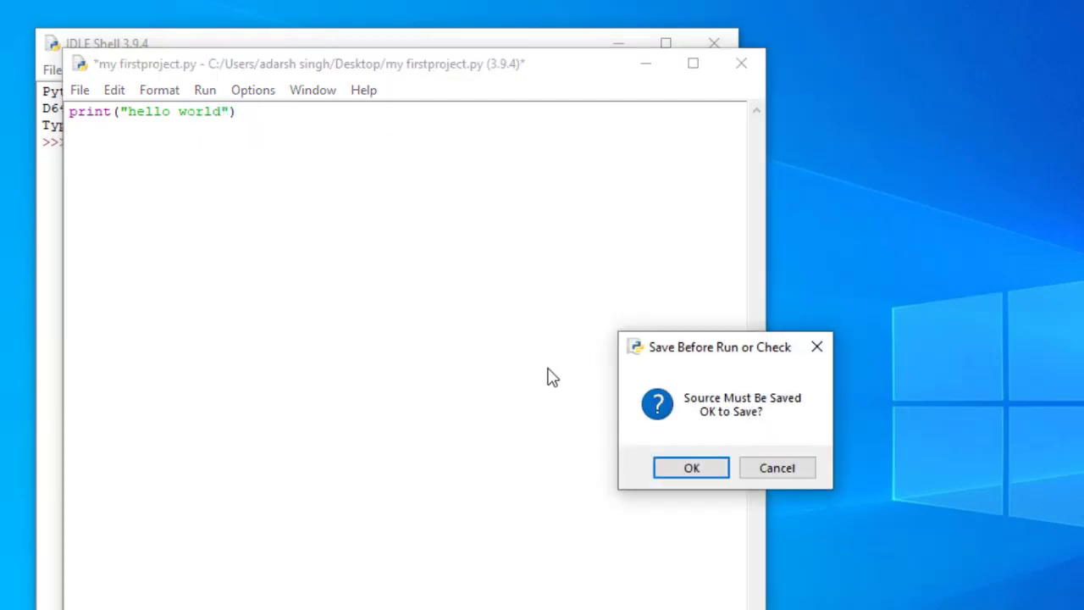
{"action": "left_click", "coordinate": [682, 468]}
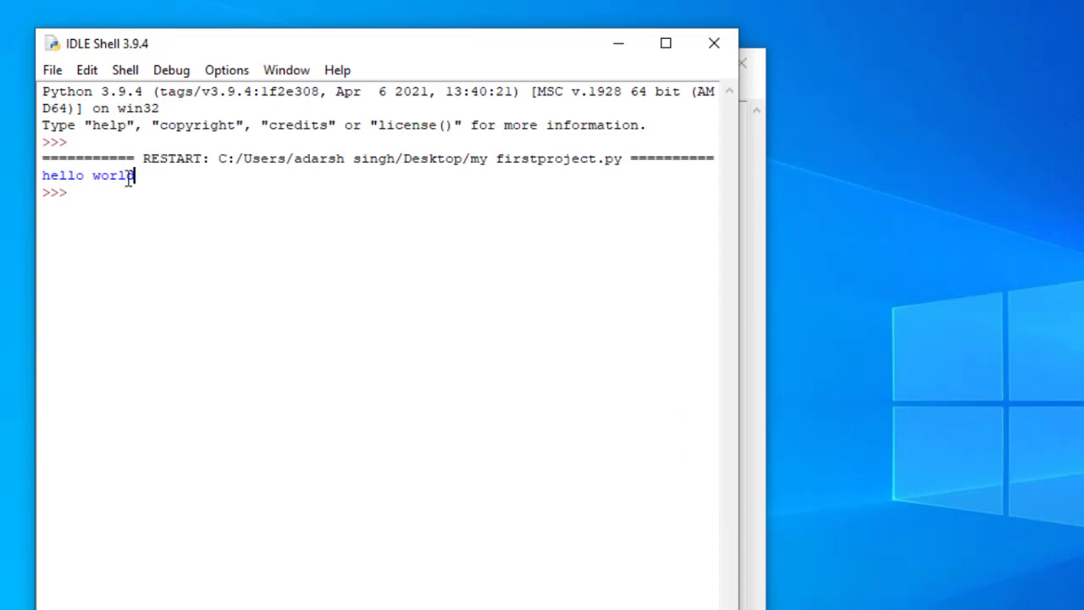
{"action": "left_click_drag", "start_coordinate": [133, 175], "coordinate": [35, 175]}
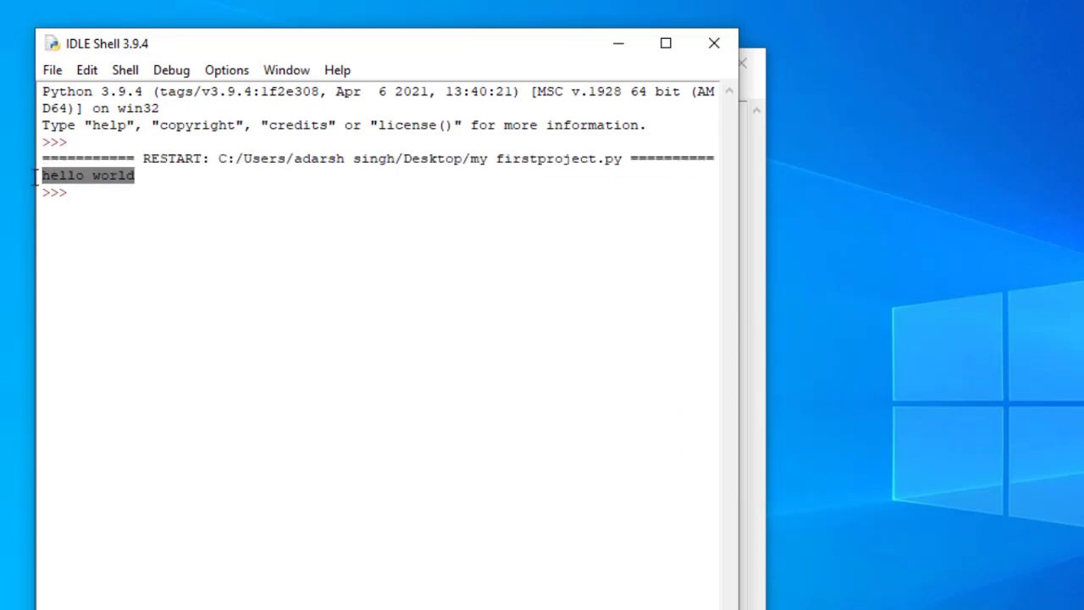
{"action": "left_click", "coordinate": [204, 237]}
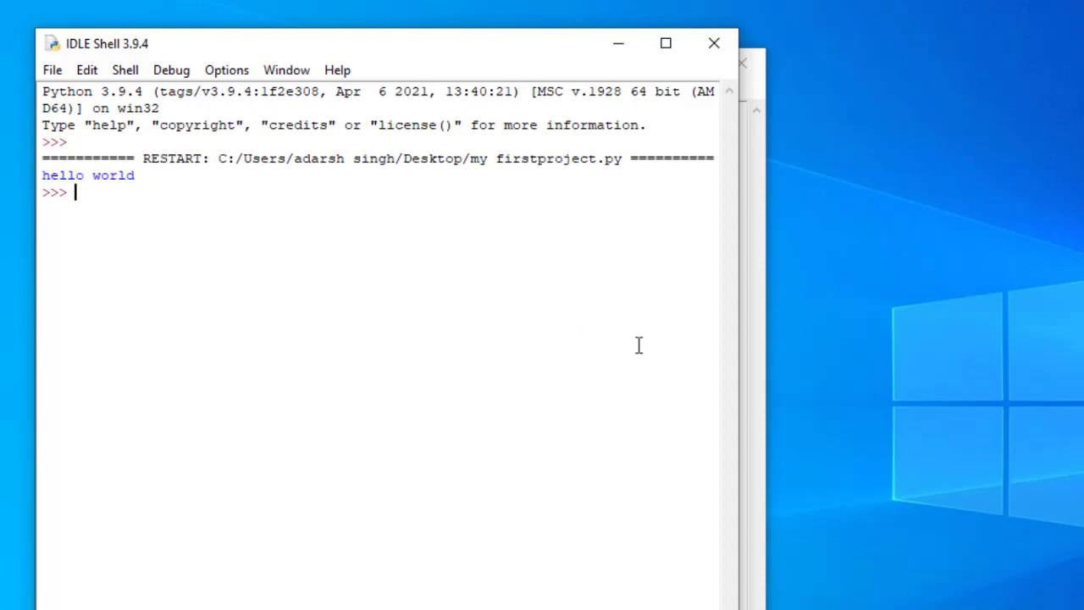